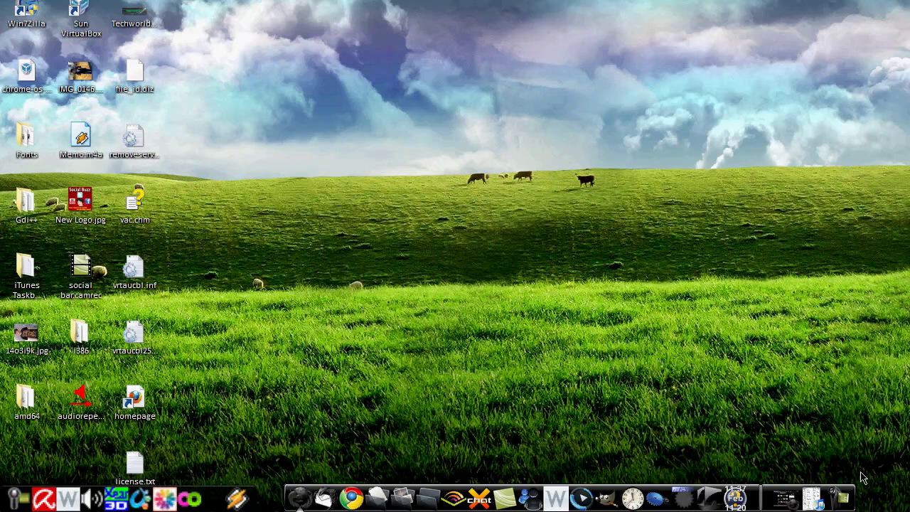
# - Look through the dock's items, including the shortcuts in its Social group and the Tools group
pyautogui.moveTo(826, 505)
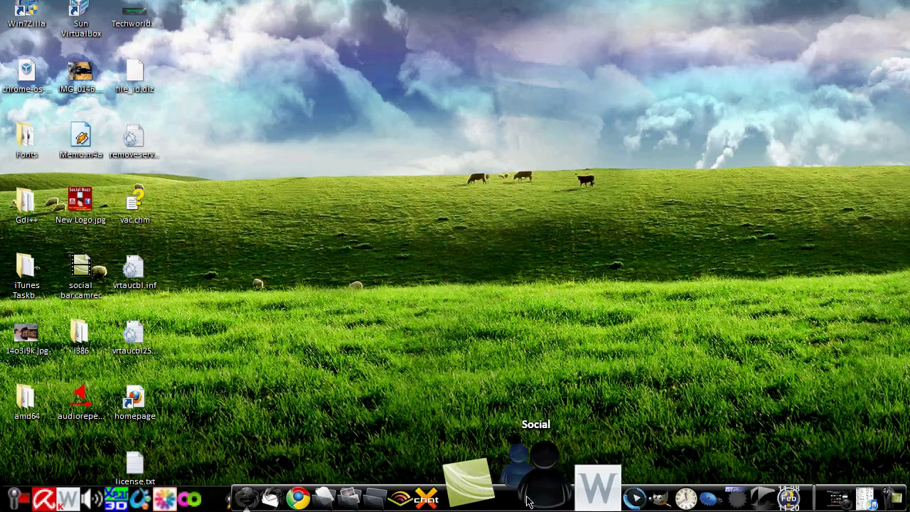
pyautogui.click(528, 501)
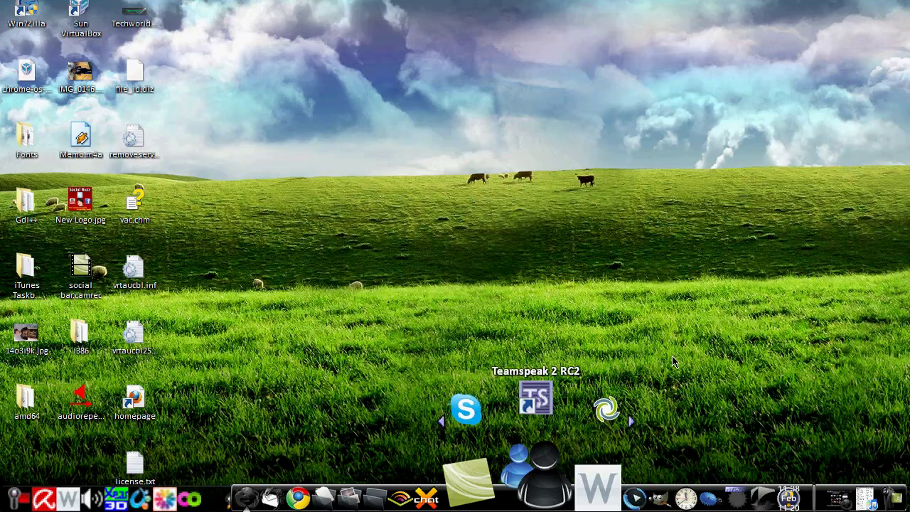
pyautogui.click(692, 302)
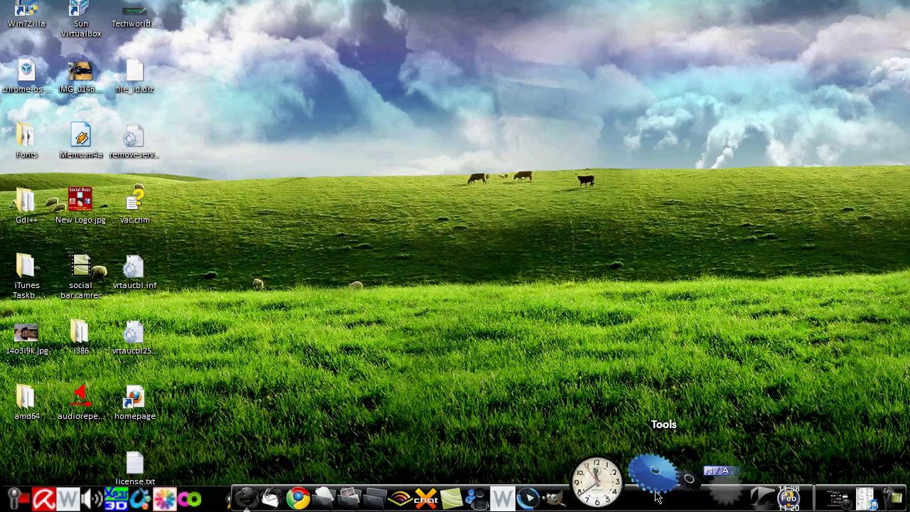
pyautogui.click(656, 496)
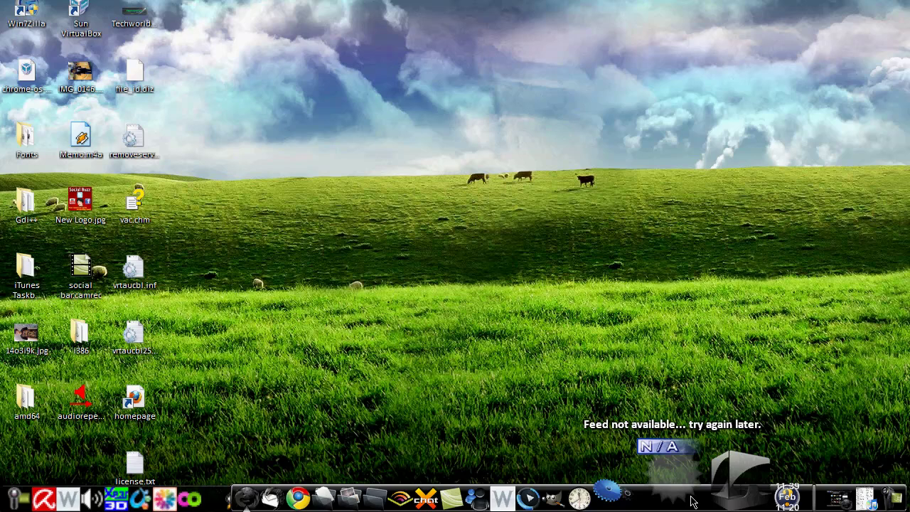
pyautogui.moveTo(782, 489)
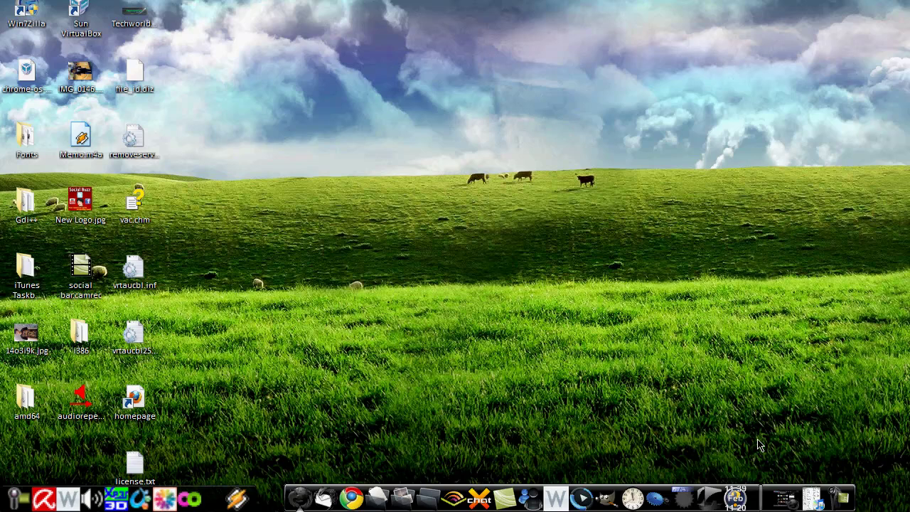
# - Switch to iTunes and move its window fully into view in the middle of the desktop
pyautogui.click(814, 501)
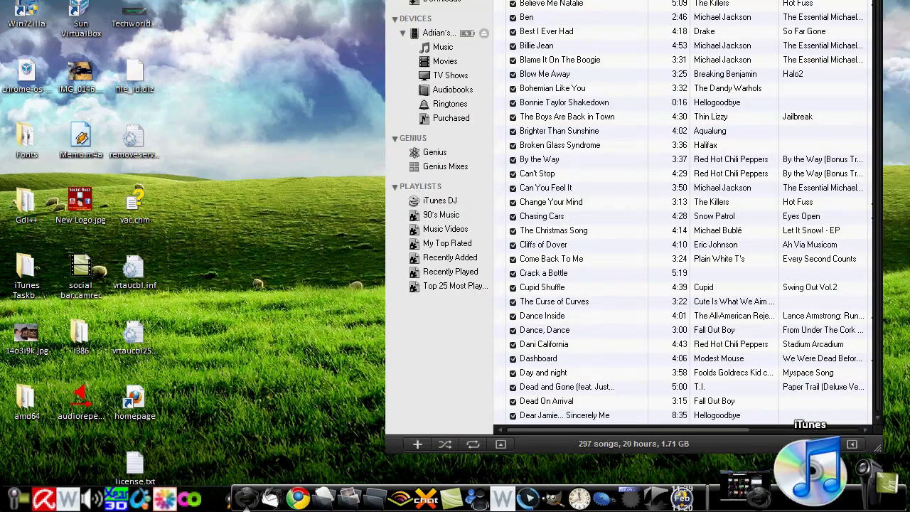
pyautogui.moveTo(871, 460); pyautogui.dragTo(875, 84)
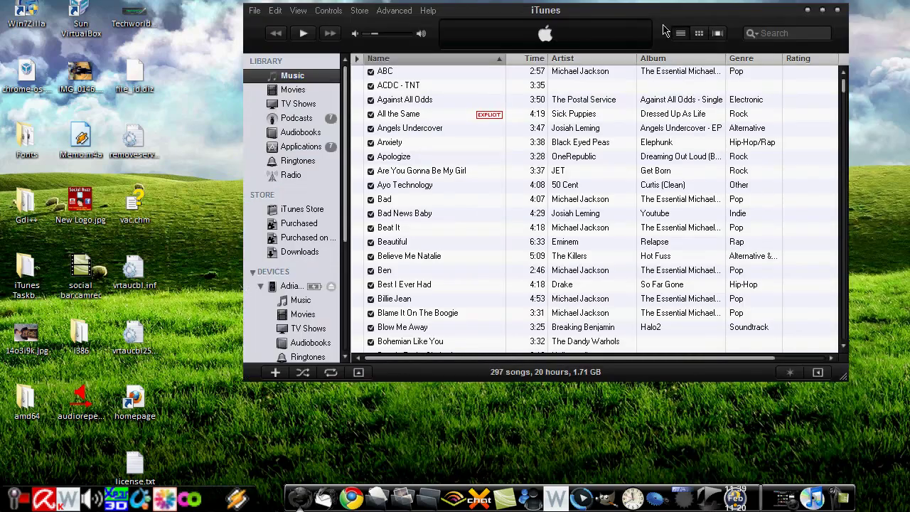
pyautogui.moveTo(661, 31); pyautogui.dragTo(588, 78)
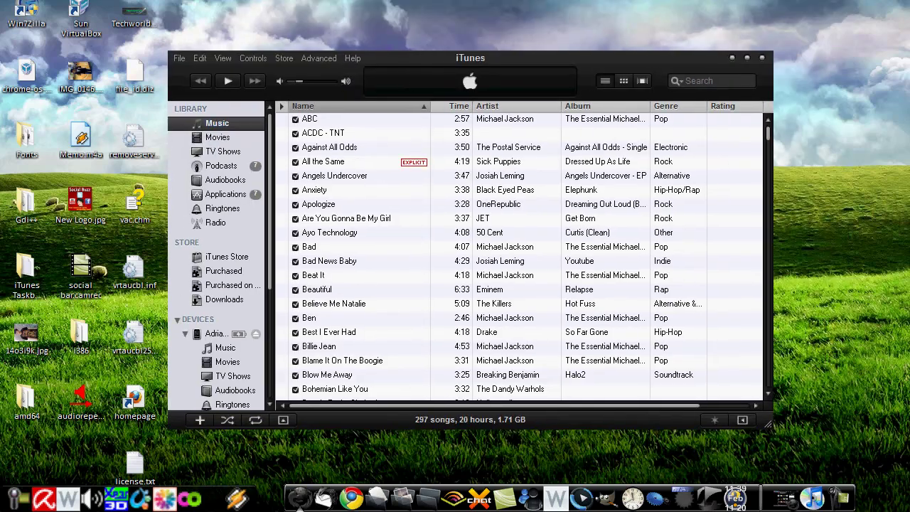
# - Bring the Silent Night iTunes 9.0.2 - Windows Style.exe file onto the desktop beside the iTunes window and clear it away again
pyautogui.moveTo(883, 186)
pyautogui.mouseDown()
pyautogui.moveTo(872, 168)
pyautogui.moveTo(873, 186)
pyautogui.mouseUp()
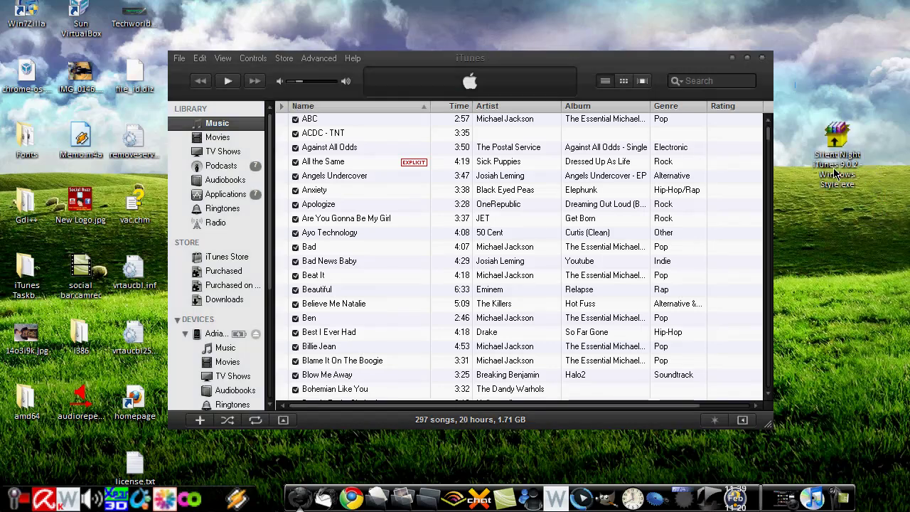
pyautogui.moveTo(874, 216); pyautogui.dragTo(795, 65)
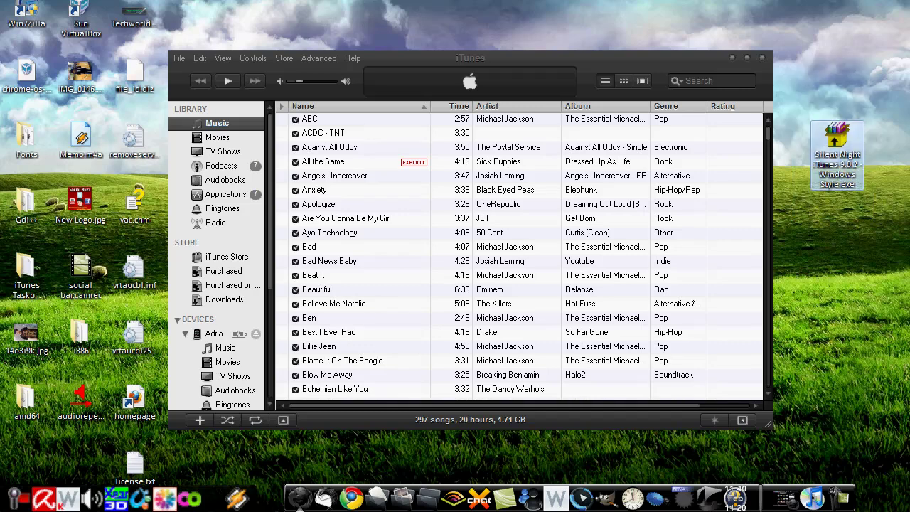
pyautogui.press('Delete')
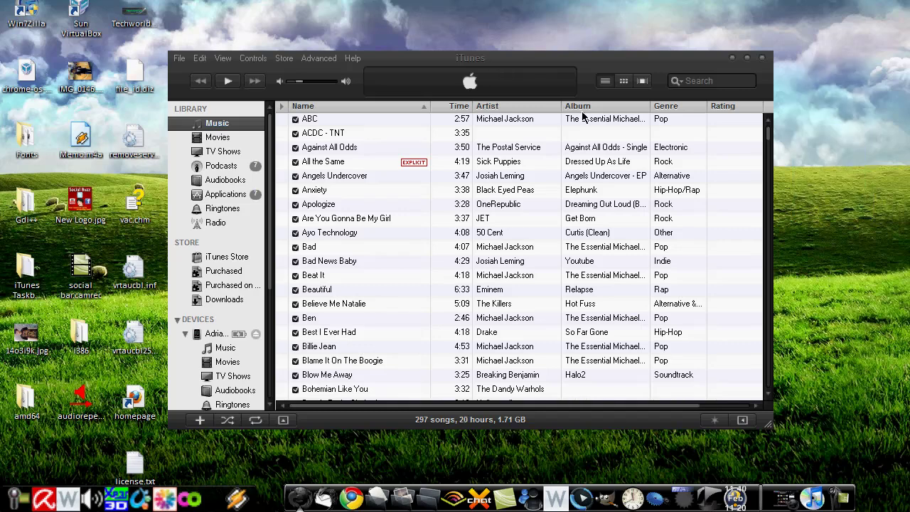
# - Hide the iTunes window, switch to the Firefox window showing YouTube, and position it so its toolbars are in view
pyautogui.click(637, 65)
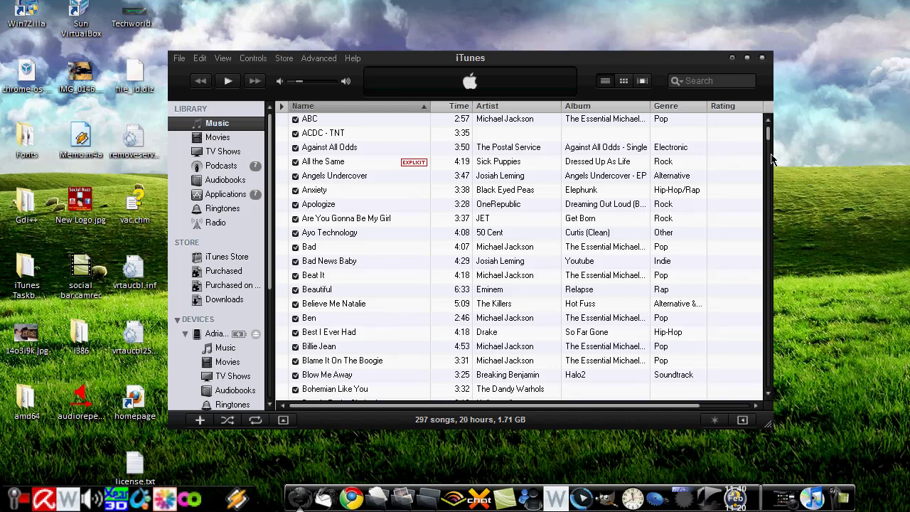
pyautogui.press('super+d')
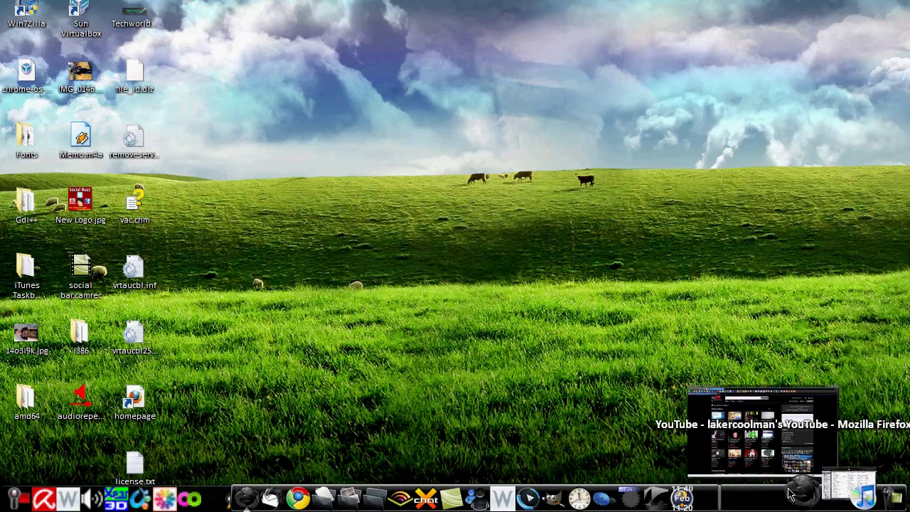
pyautogui.click(790, 494)
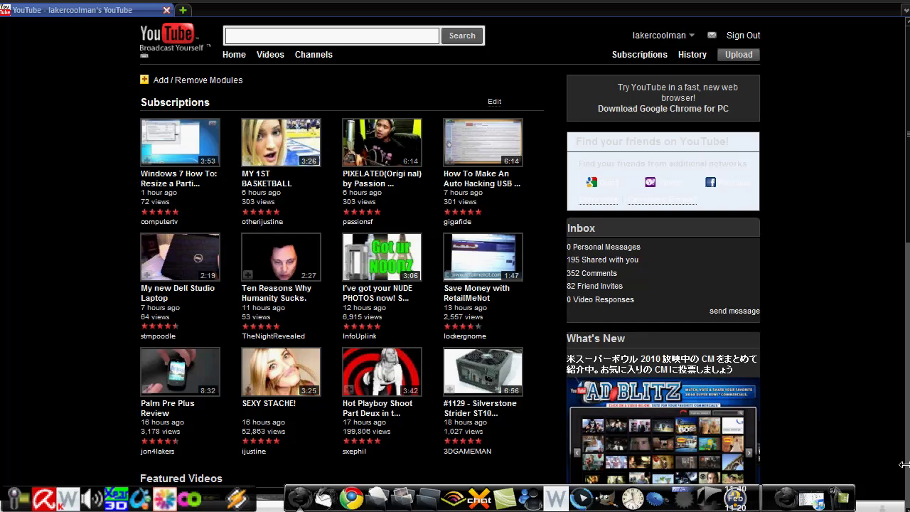
pyautogui.moveTo(893, 425); pyautogui.dragTo(889, 426)
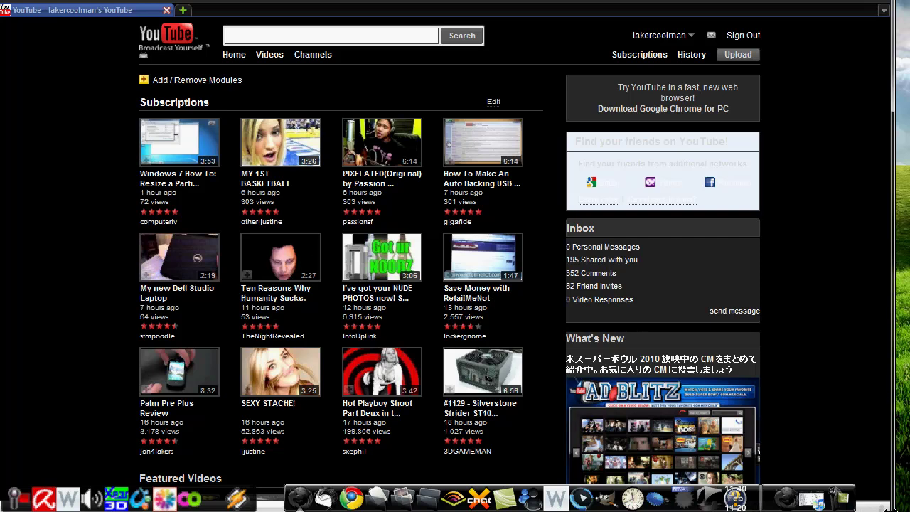
pyautogui.press('super+Up')
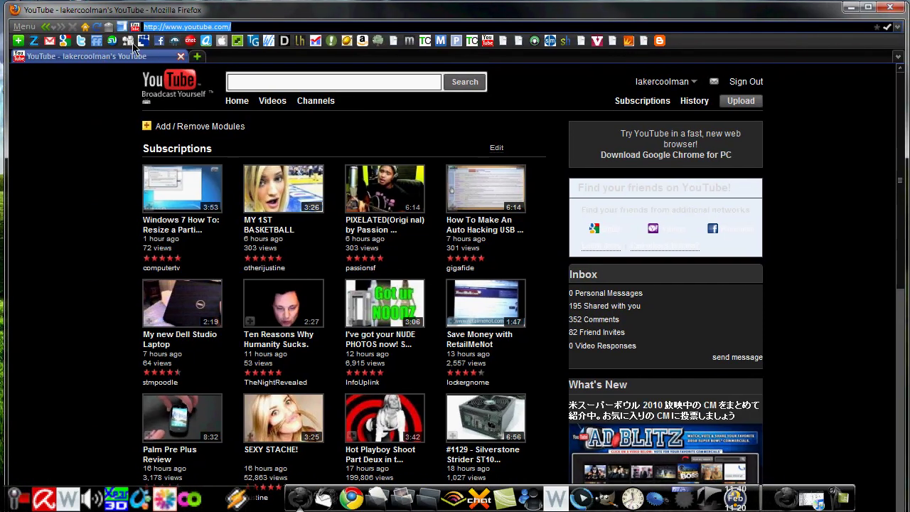
# - Open the Firefox add-ons manager to show the installed extensions
pyautogui.click(21, 28)
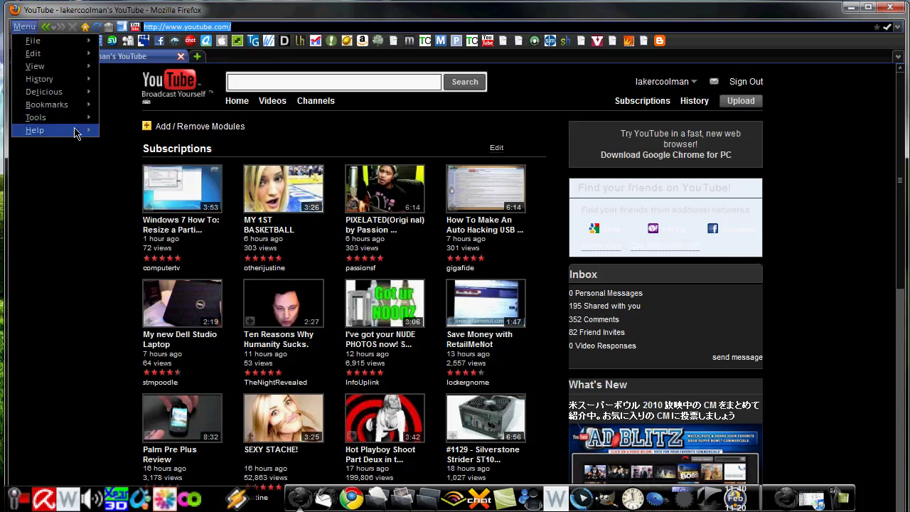
pyautogui.moveTo(78, 118)
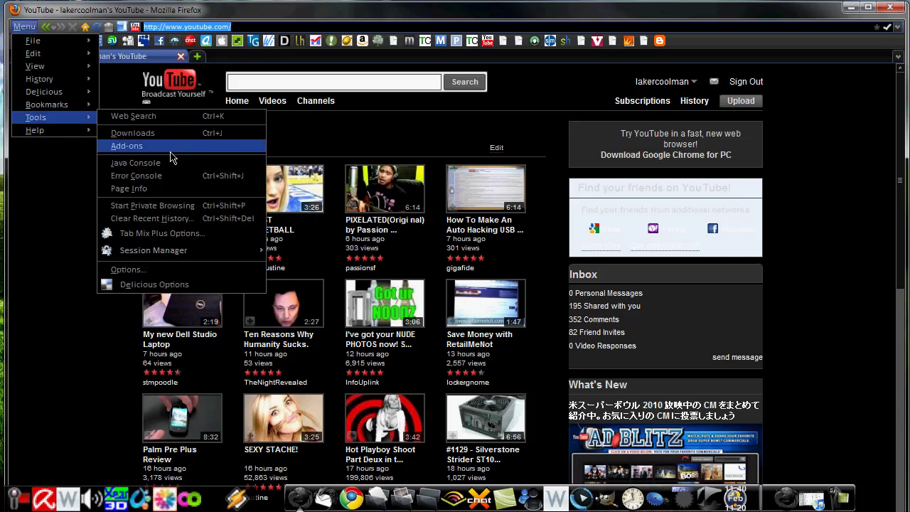
pyautogui.click(153, 146)
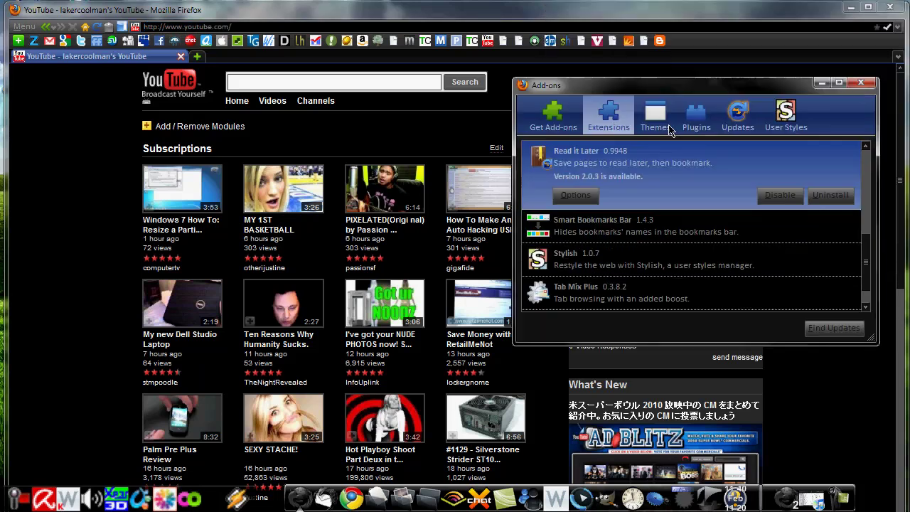
# - Examine the details of the Delicious Bookmarks, Adblock Plus and Fasterfox Lite extensions
pyautogui.scroll(5, 841, 235)
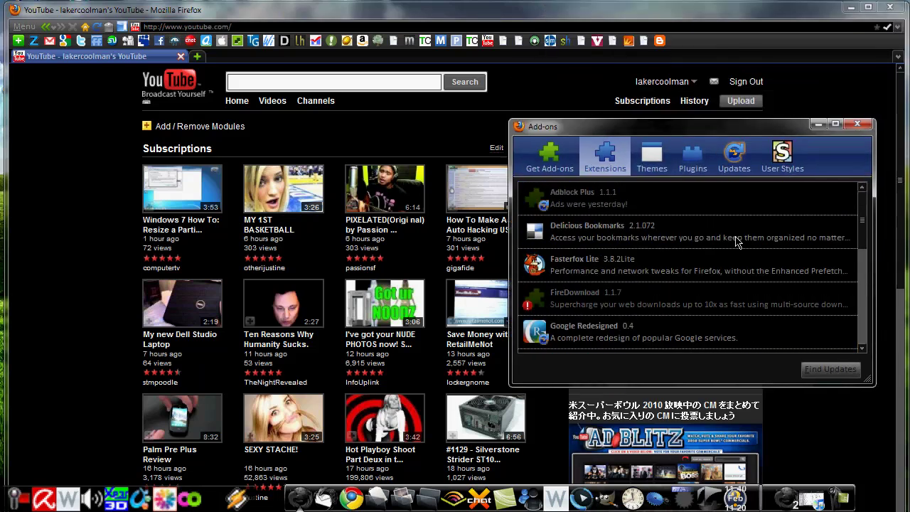
pyautogui.click(709, 221)
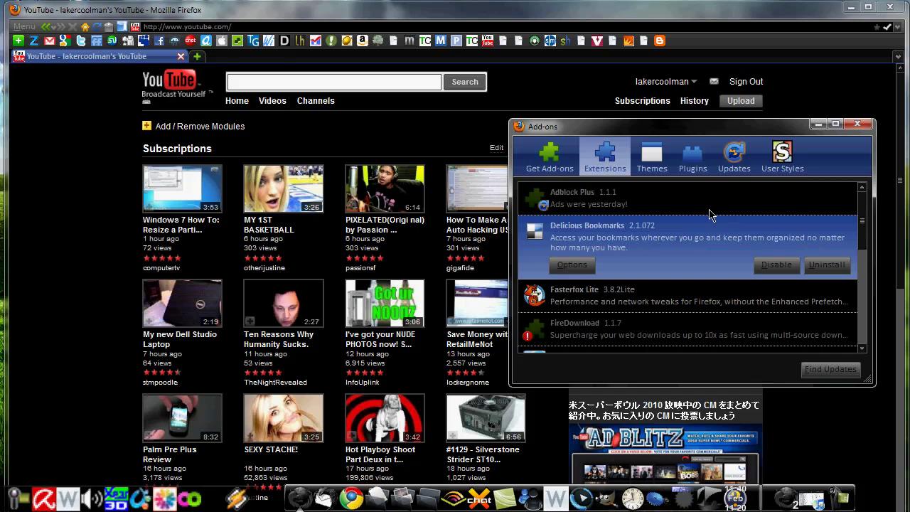
pyautogui.click(710, 206)
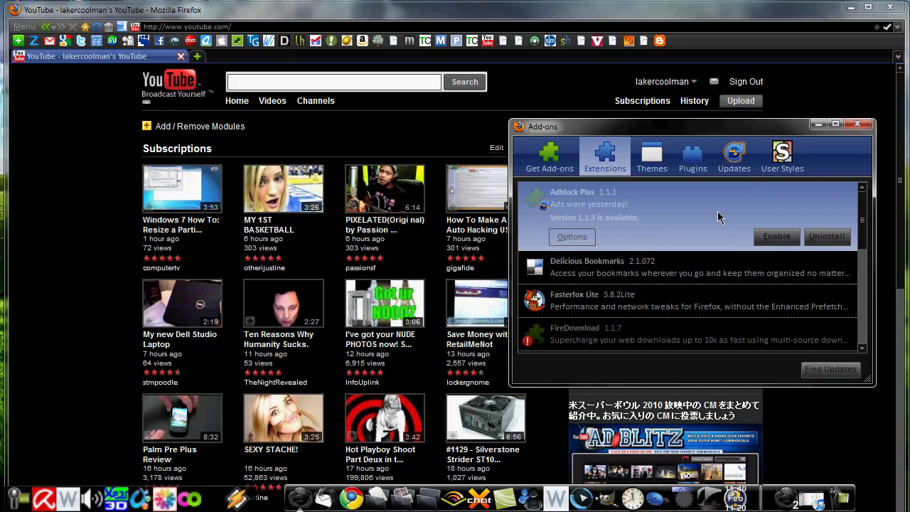
pyautogui.click(693, 262)
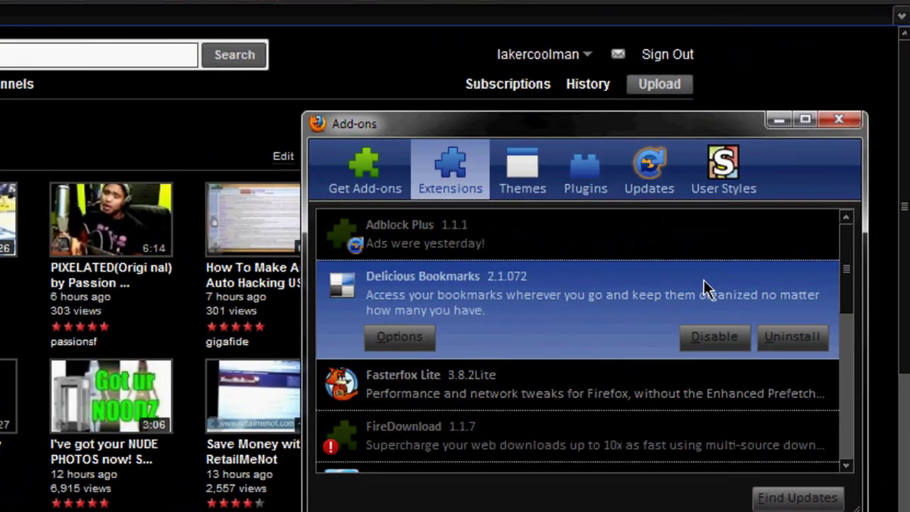
pyautogui.click(568, 390)
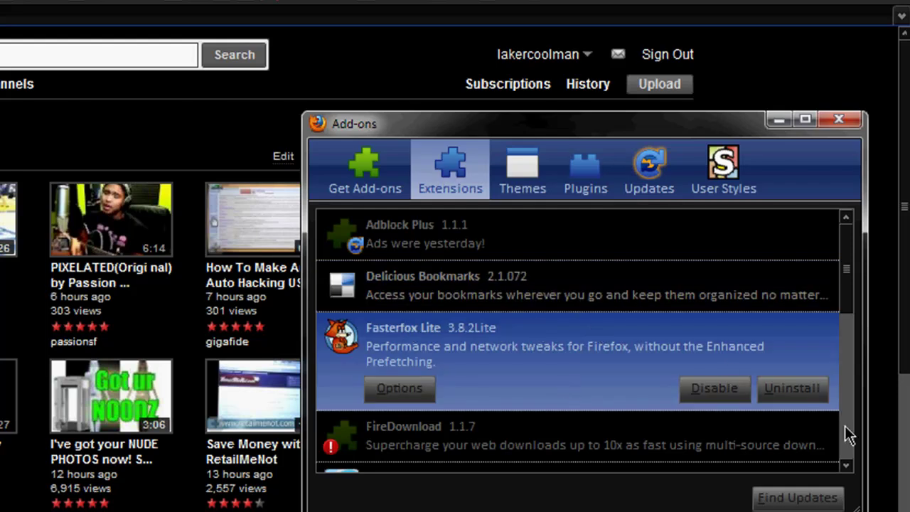
# - Examine the details of the FireDownload and Google Redesigned extensions
pyautogui.scroll(-1, 587, 431)
pyautogui.click(531, 395)
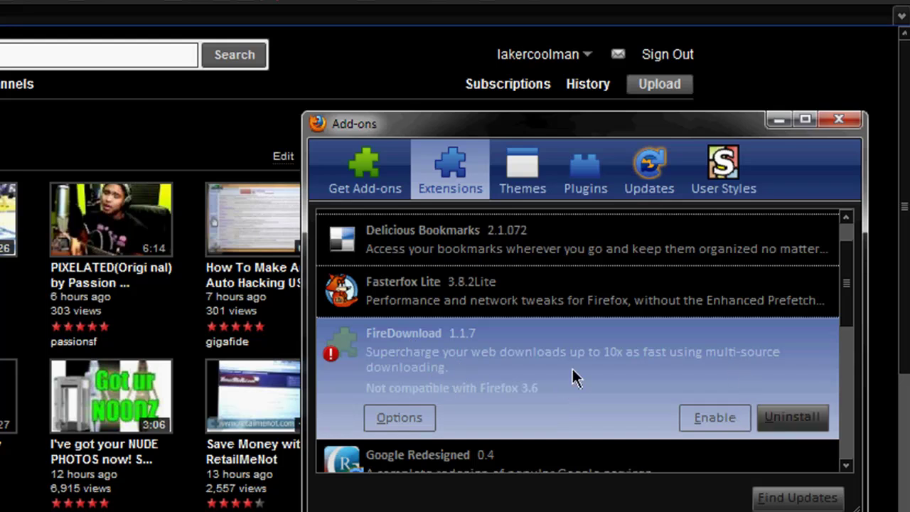
pyautogui.scroll(-2, 574, 378)
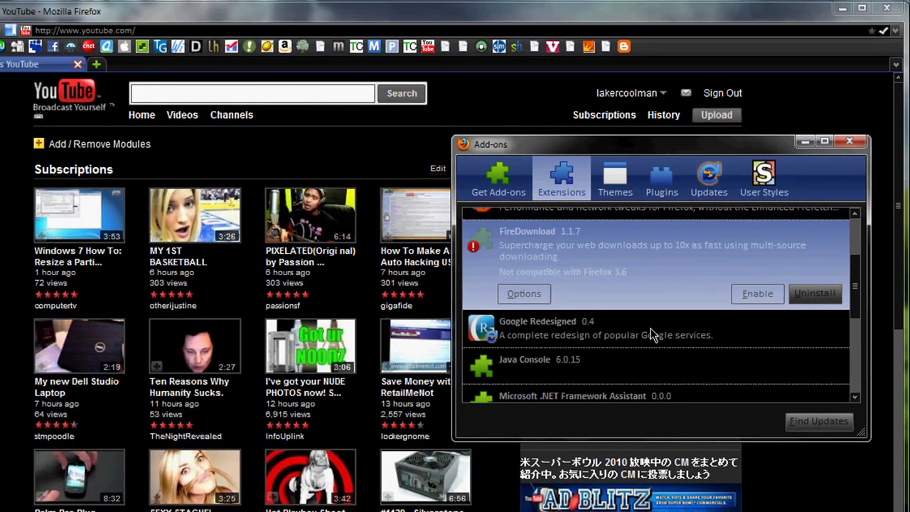
pyautogui.scroll(-2, 653, 335)
pyautogui.click(594, 268)
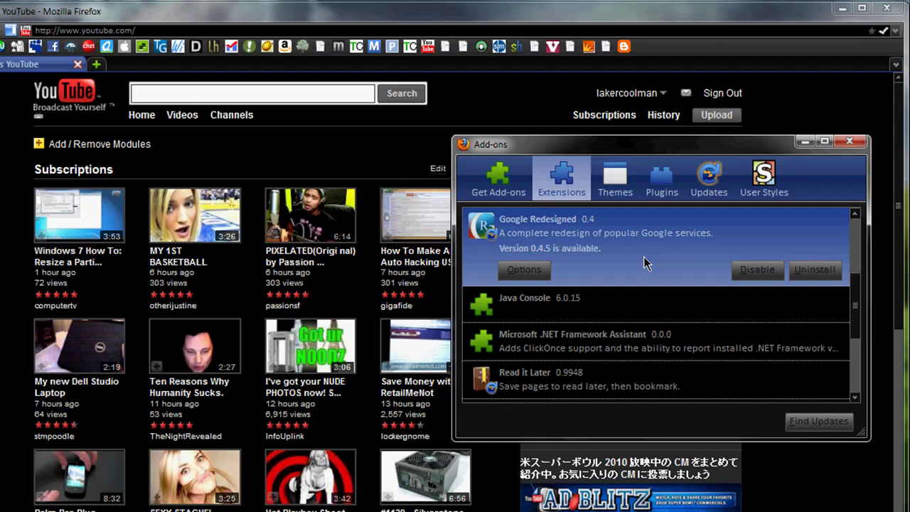
# - Examine the details of the Java Console, Microsoft .NET Framework Assistant and Read it Later extensions
pyautogui.click(594, 315)
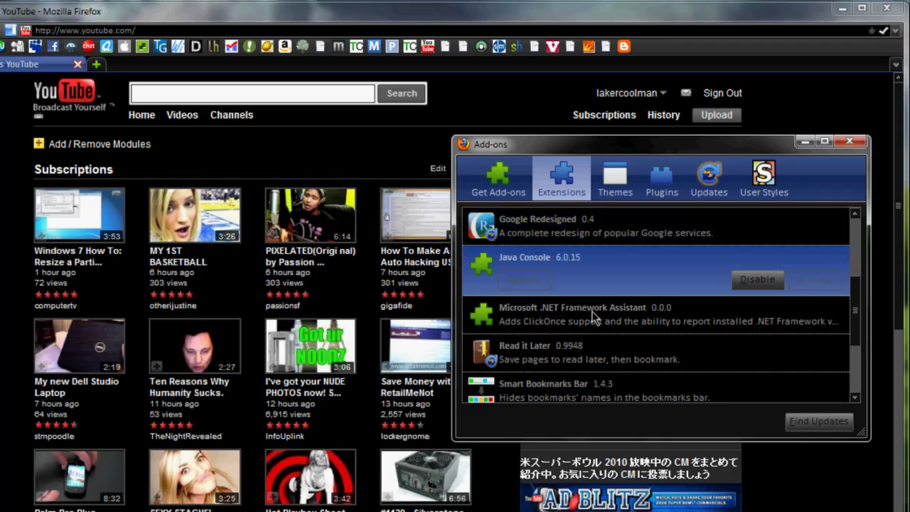
pyautogui.click(595, 317)
pyautogui.scroll(-2, 626, 315)
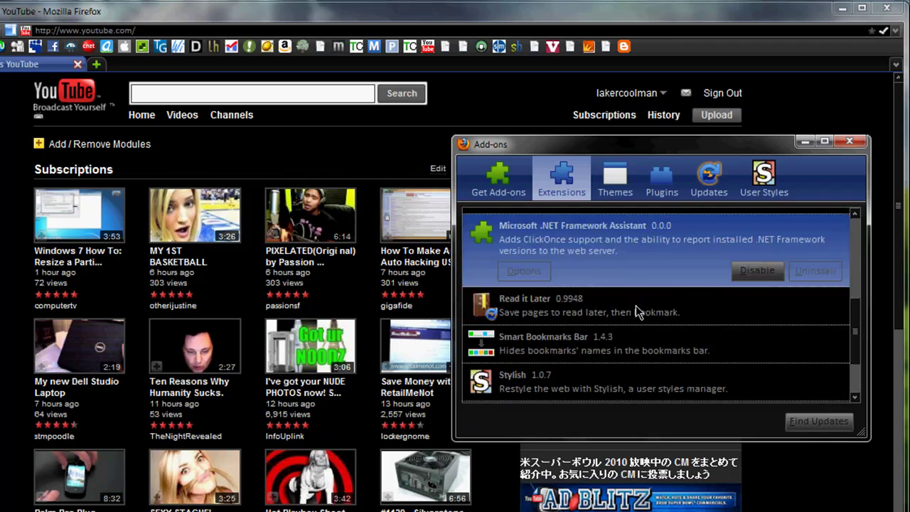
pyautogui.click(638, 315)
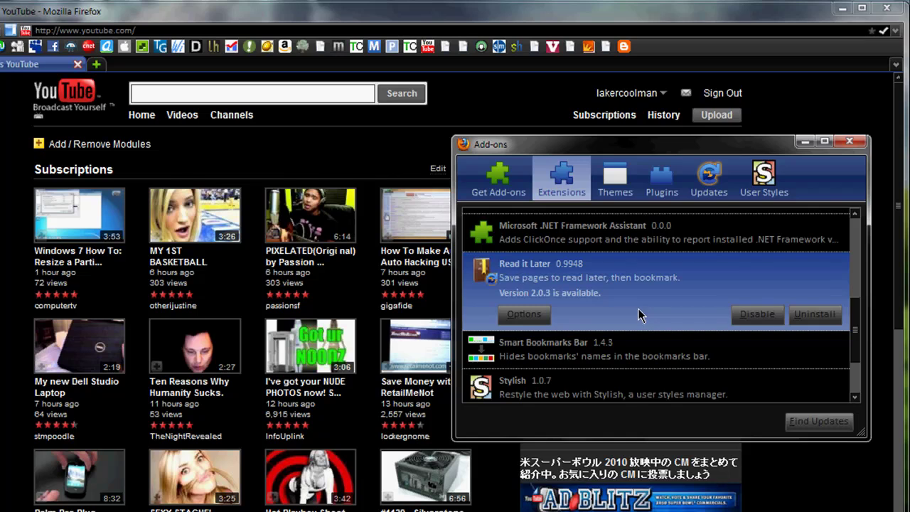
# - Examine the details of the Smart Bookmarks Bar, Stylish, Tab Mix Plus and Tiny Menu extensions
pyautogui.scroll(-1, 618, 322)
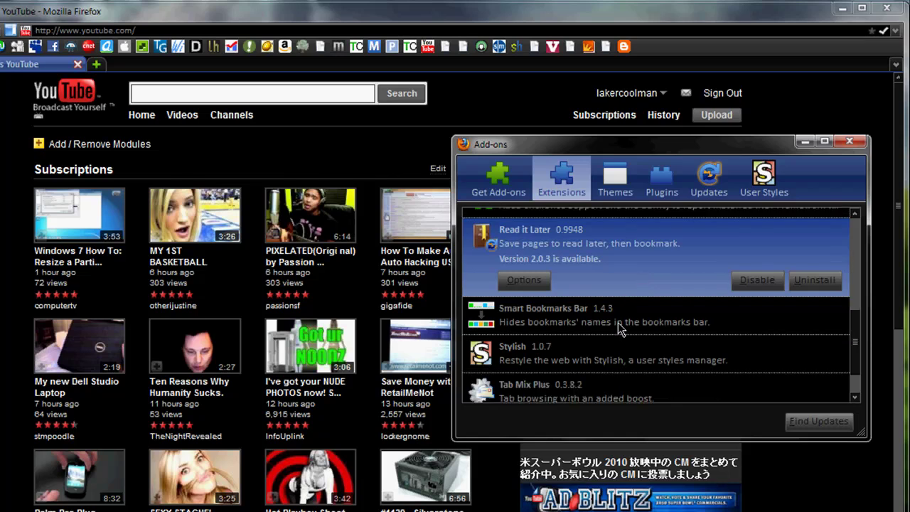
pyautogui.click(617, 323)
pyautogui.scroll(-1, 617, 327)
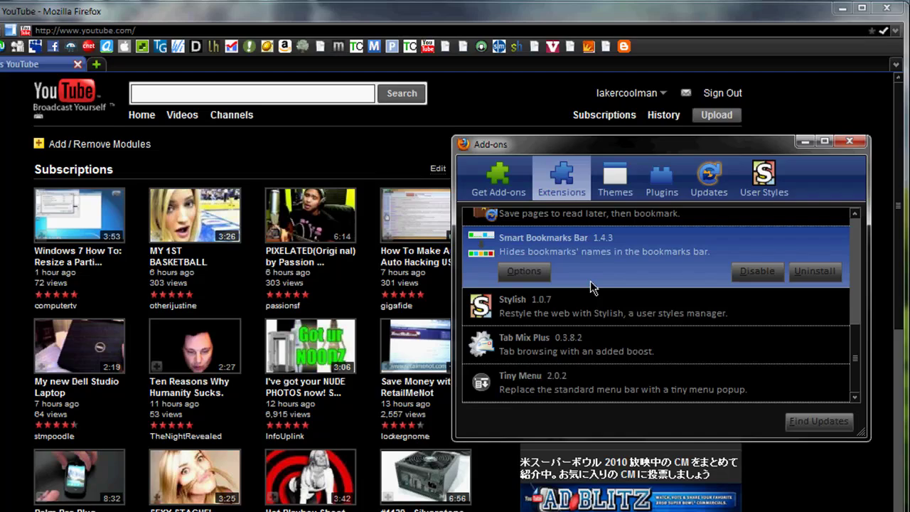
pyautogui.click(589, 309)
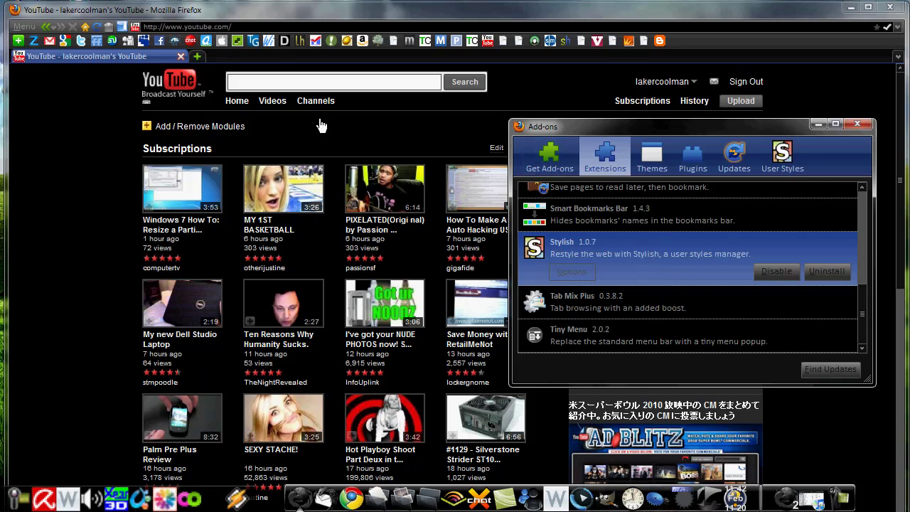
pyautogui.click(627, 311)
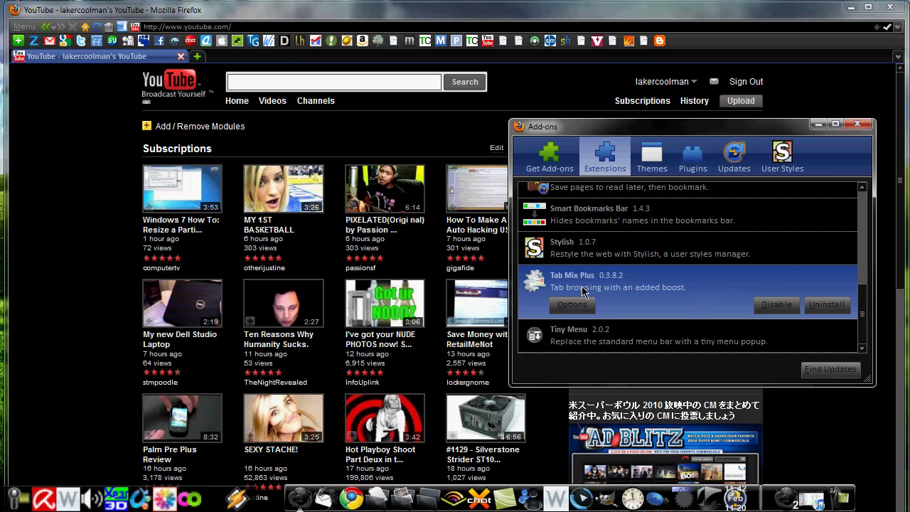
pyautogui.click(695, 341)
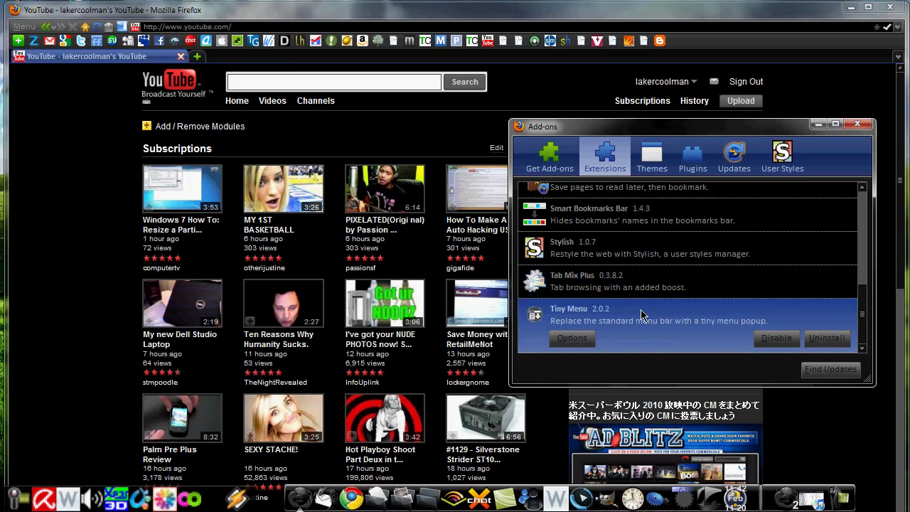
# - Look through the commands in the compact browser menu provided by Tiny Menu
pyautogui.click(25, 33)
pyautogui.click(24, 27)
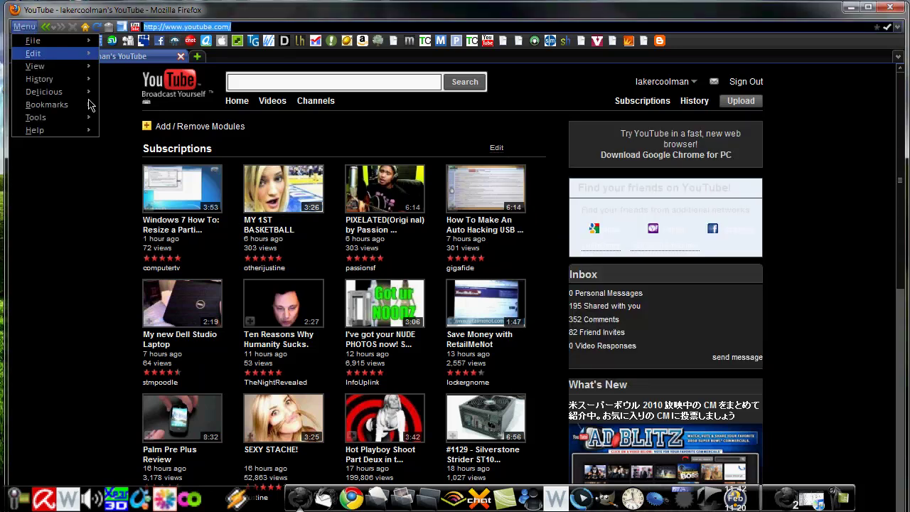
pyautogui.click(27, 27)
# - Bring back the Add-ons window, view the installed browser themes and close the window
pyautogui.click(26, 27)
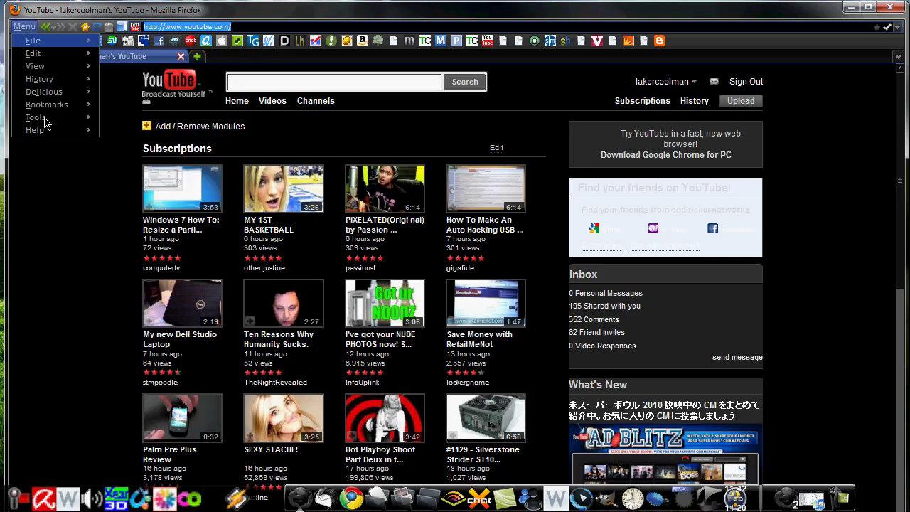
pyautogui.moveTo(45, 124)
pyautogui.click(128, 145)
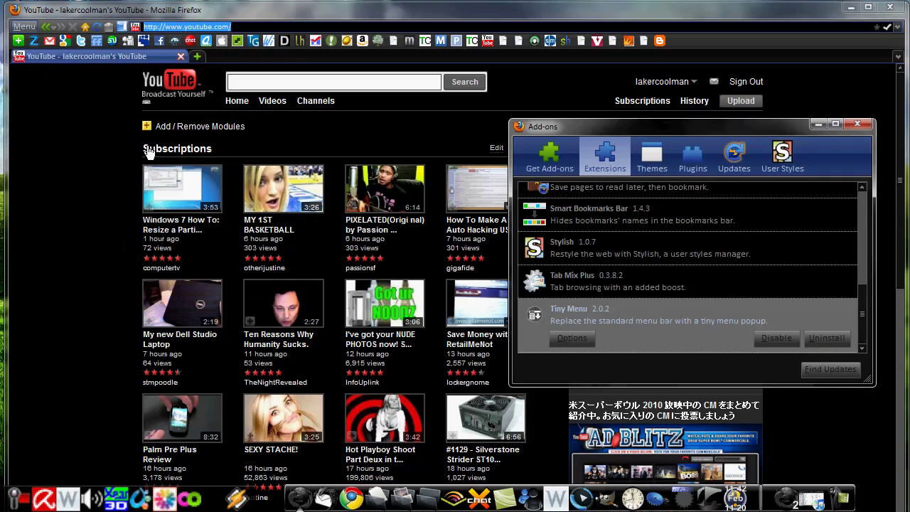
pyautogui.click(651, 156)
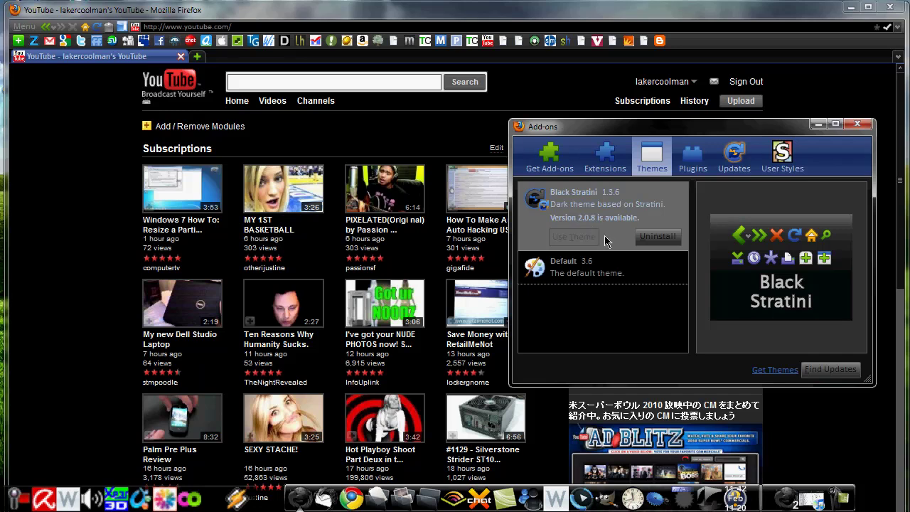
pyautogui.click(858, 126)
# - View the toolbar customization items and the small-icons option, and close the dialog
pyautogui.rightClick(798, 41)
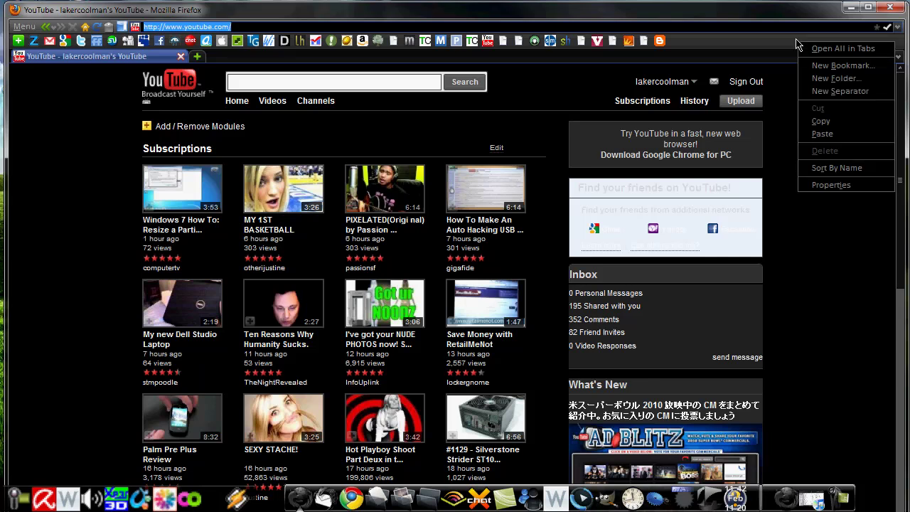
pyautogui.click(818, 26)
pyautogui.rightClick(818, 26)
pyautogui.click(812, 23)
pyautogui.rightClick(814, 24)
pyautogui.click(103, 27)
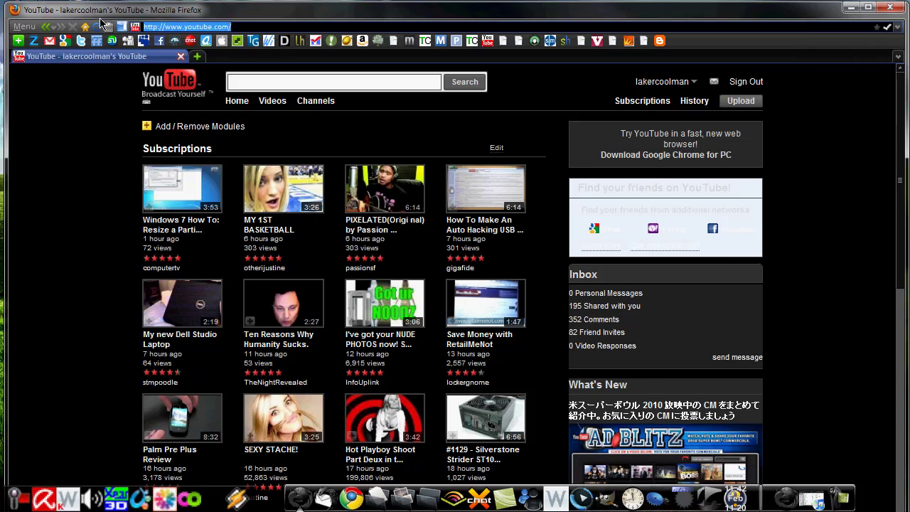
pyautogui.rightClick(104, 27)
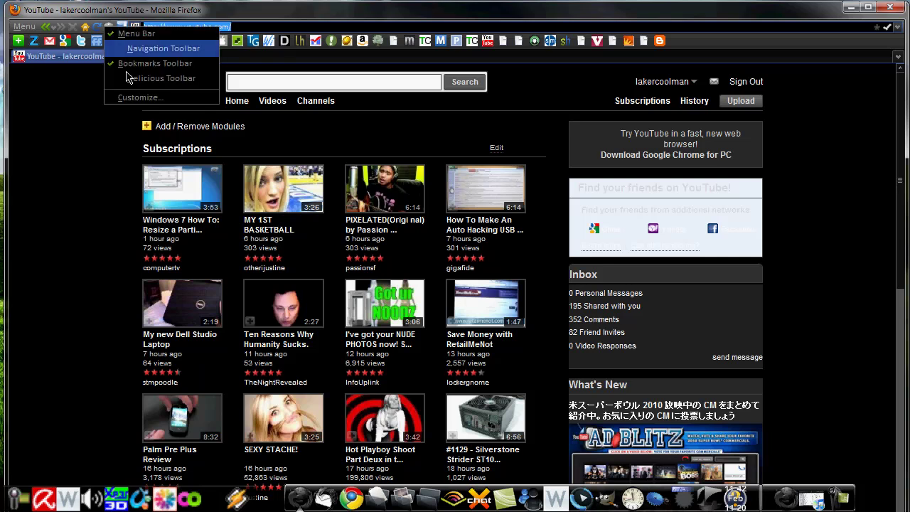
pyautogui.click(151, 100)
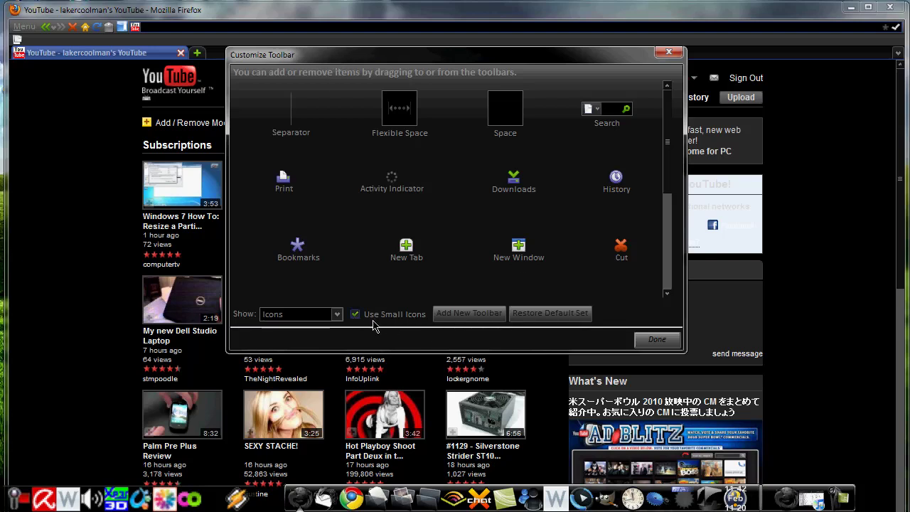
pyautogui.click(648, 339)
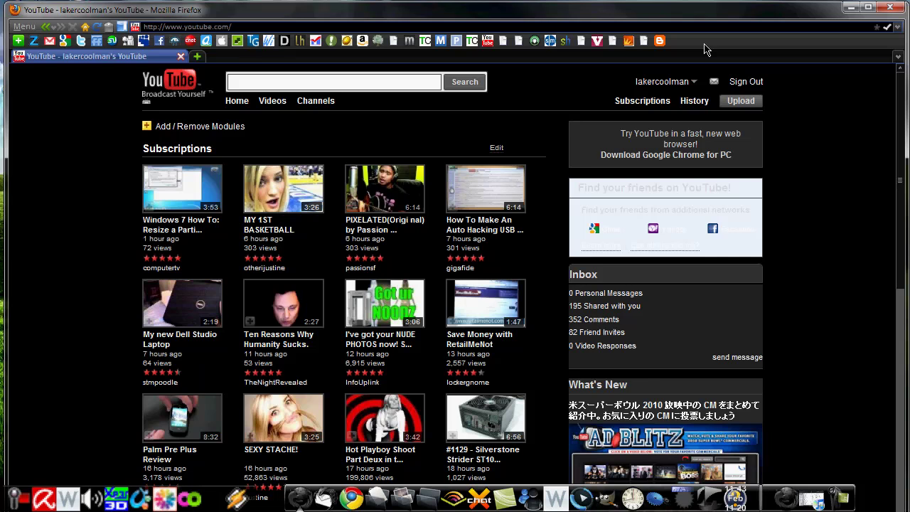
# - Show the Navigation Toolbar and hide it again
pyautogui.rightClick(705, 49)
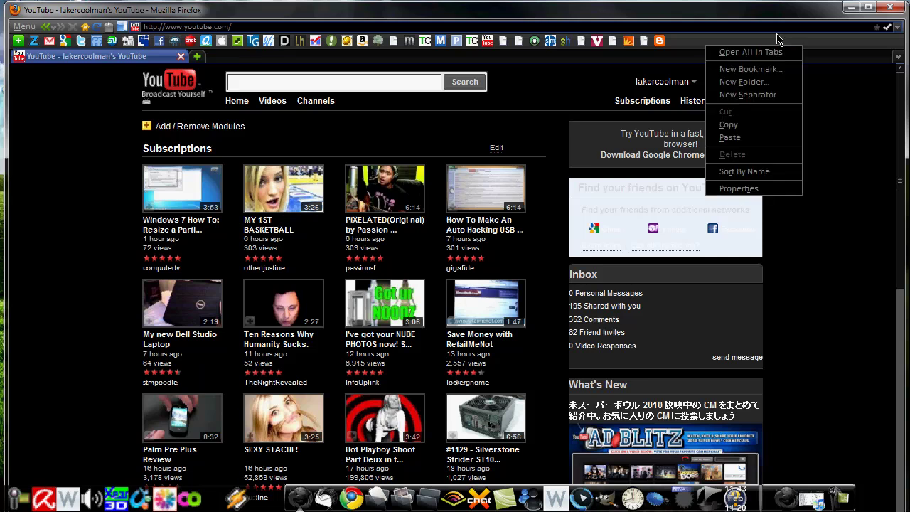
pyautogui.rightClick(82, 28)
pyautogui.rightClick(82, 29)
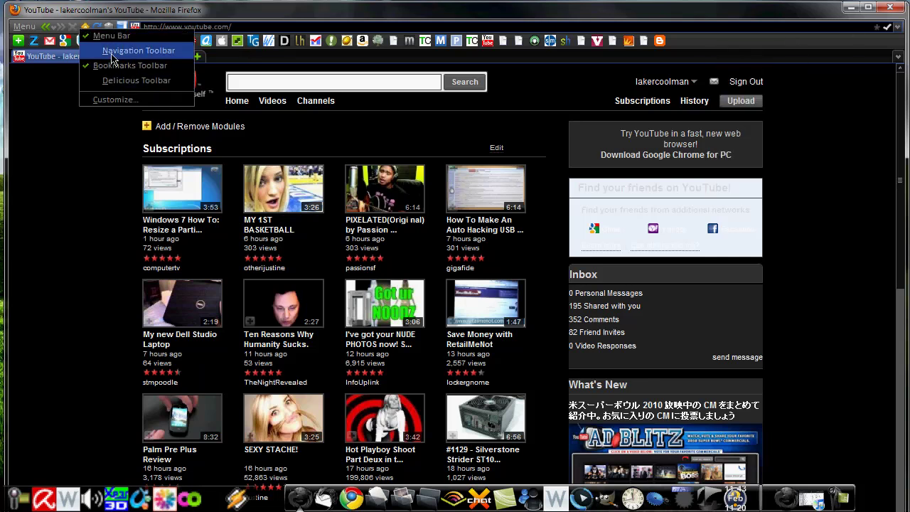
pyautogui.click(106, 51)
pyautogui.rightClick(71, 44)
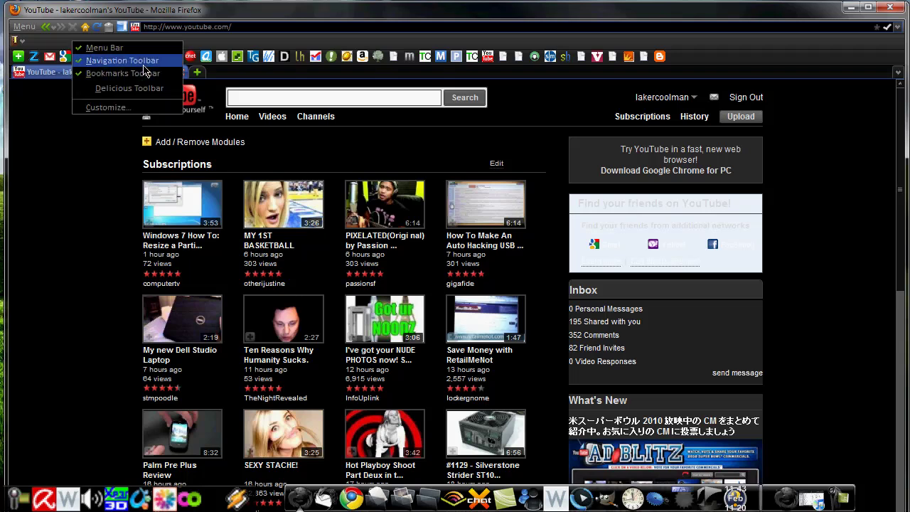
pyautogui.click(143, 67)
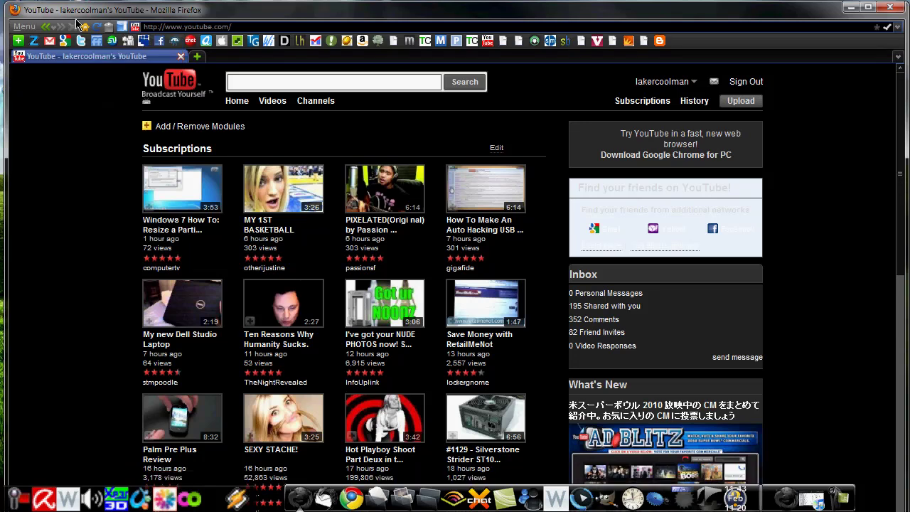
# - Show the Delicious Toolbar, look over its view options and hide it again
pyautogui.rightClick(81, 29)
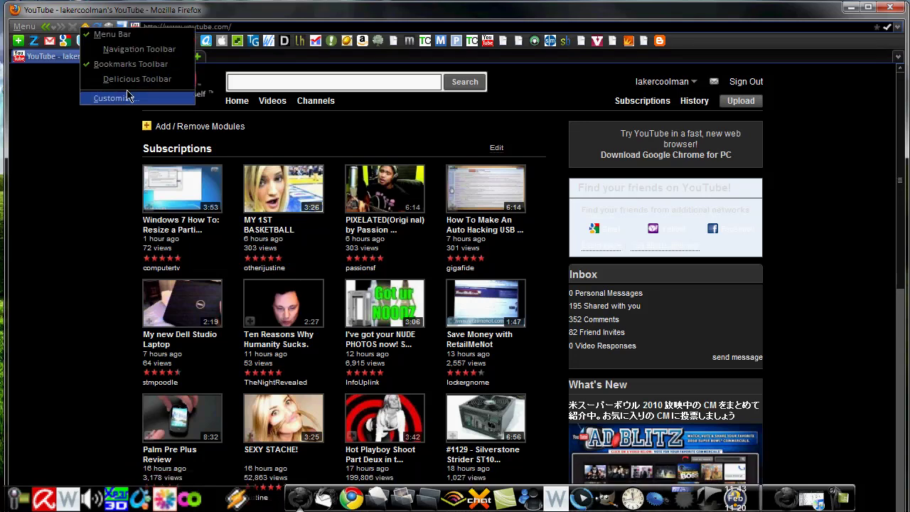
pyautogui.click(134, 79)
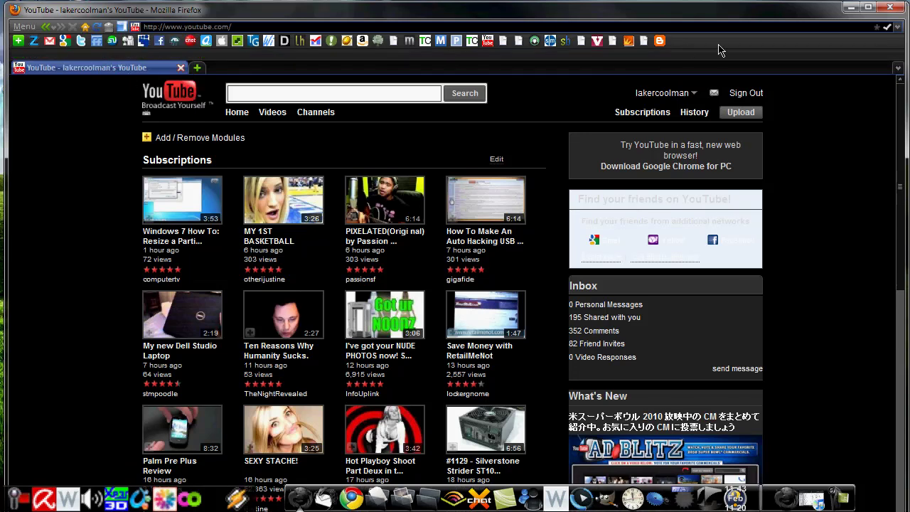
pyautogui.click(719, 58)
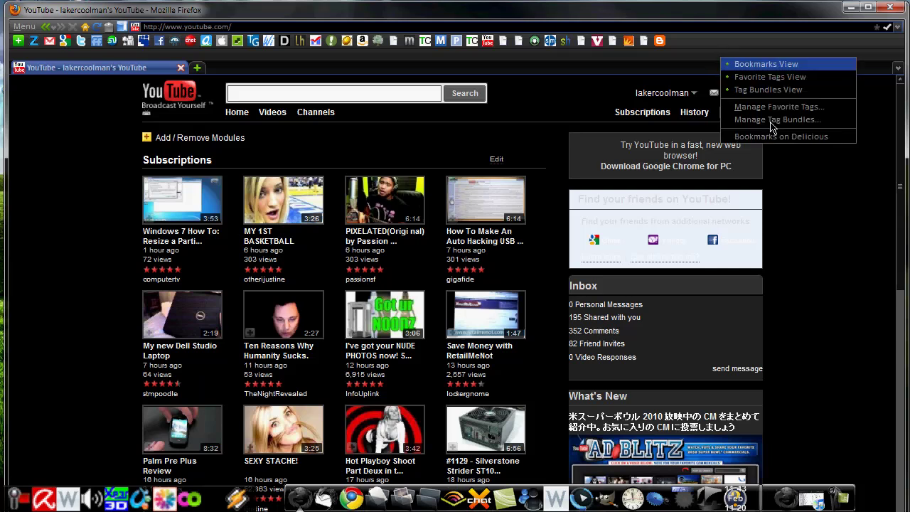
pyautogui.click(746, 77)
pyautogui.rightClick(722, 48)
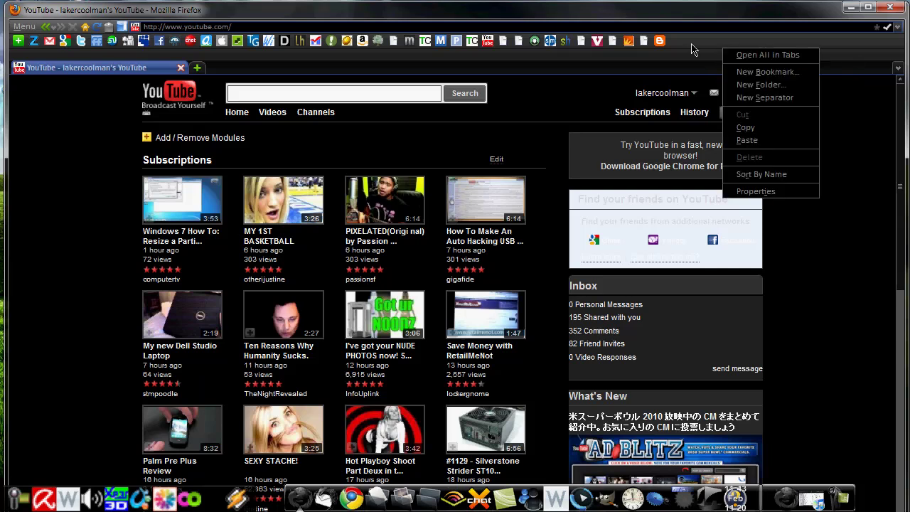
pyautogui.press('Escape')
pyautogui.rightClick(113, 29)
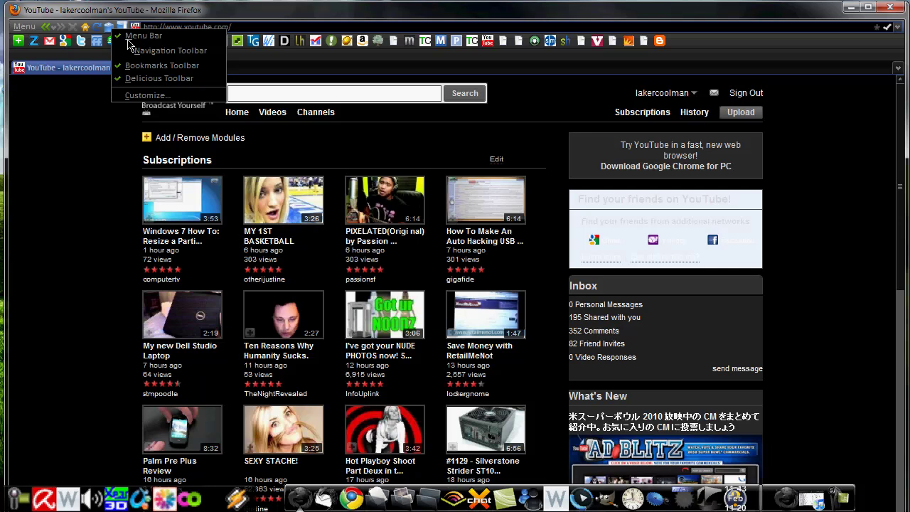
pyautogui.click(150, 78)
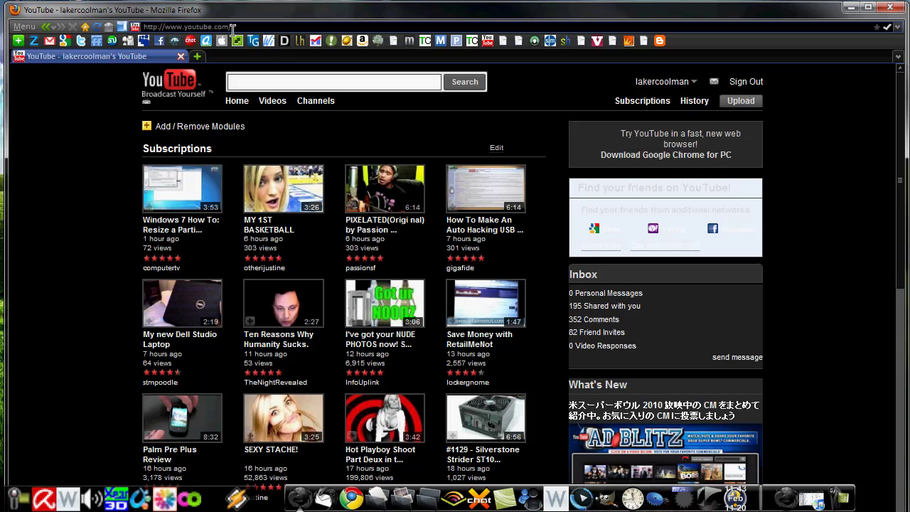
# - Hide the Bookmarks Toolbar and move the browser window up until its status bar is exposed
pyautogui.rightClick(109, 26)
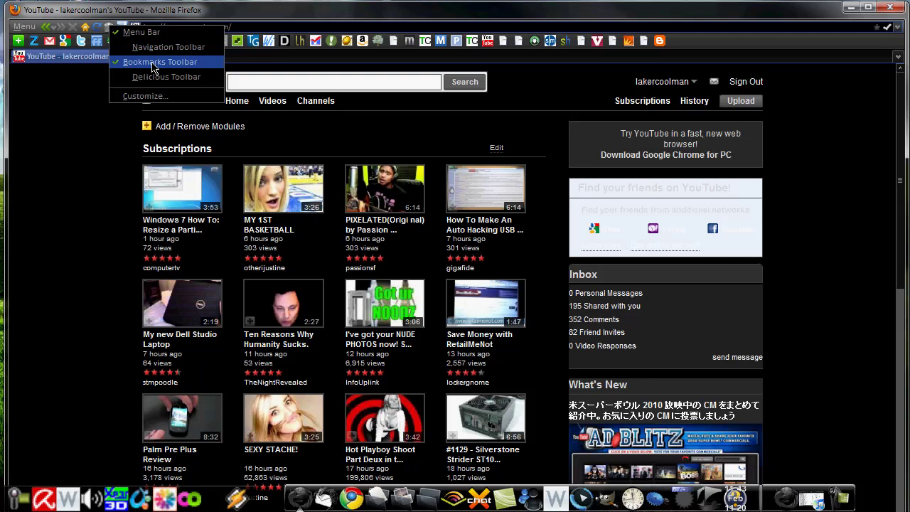
pyautogui.click(128, 62)
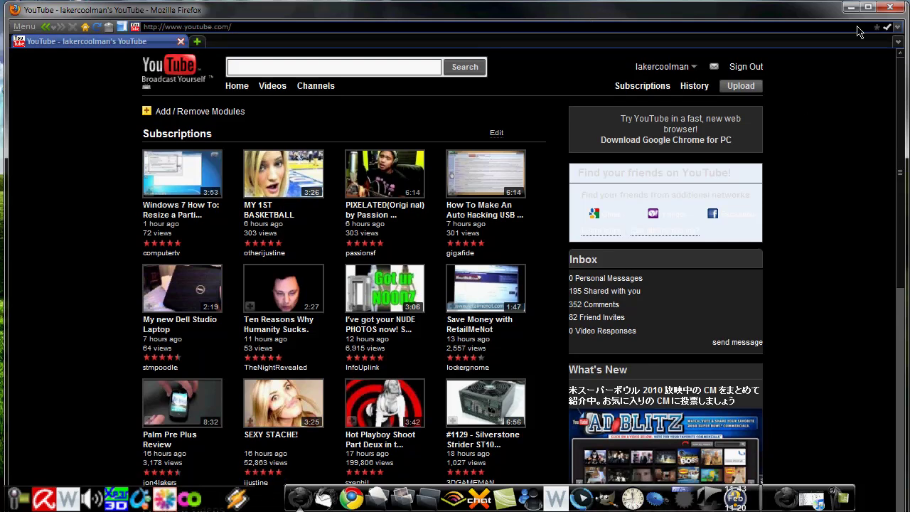
pyautogui.scroll(-2, 828, 213)
pyautogui.scroll(-7, 828, 214)
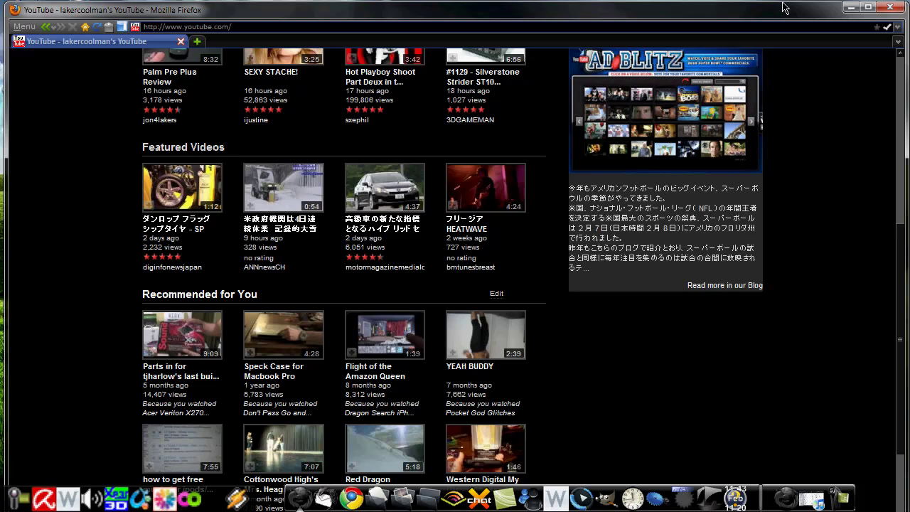
pyautogui.press('F11')
pyautogui.scroll(-2, 867, 346)
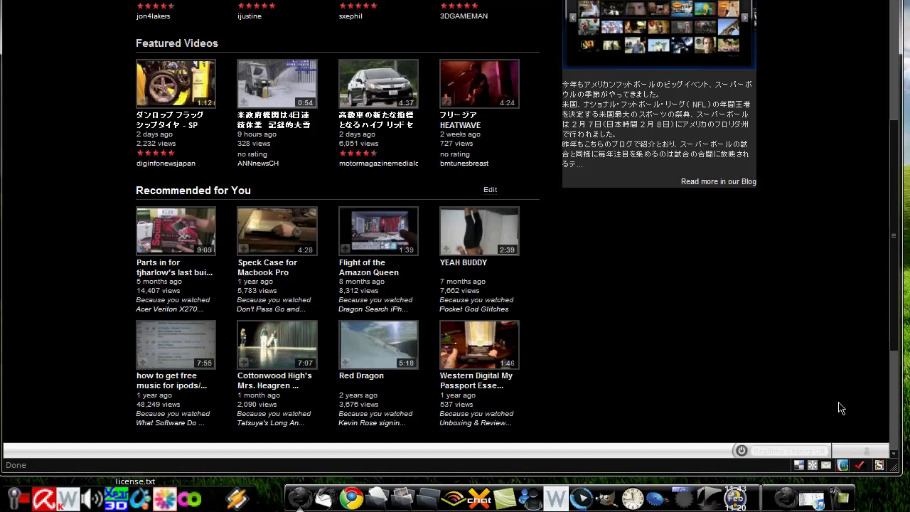
# - Open the Google home page and switch it to the English Google.com version
pyautogui.write('google')
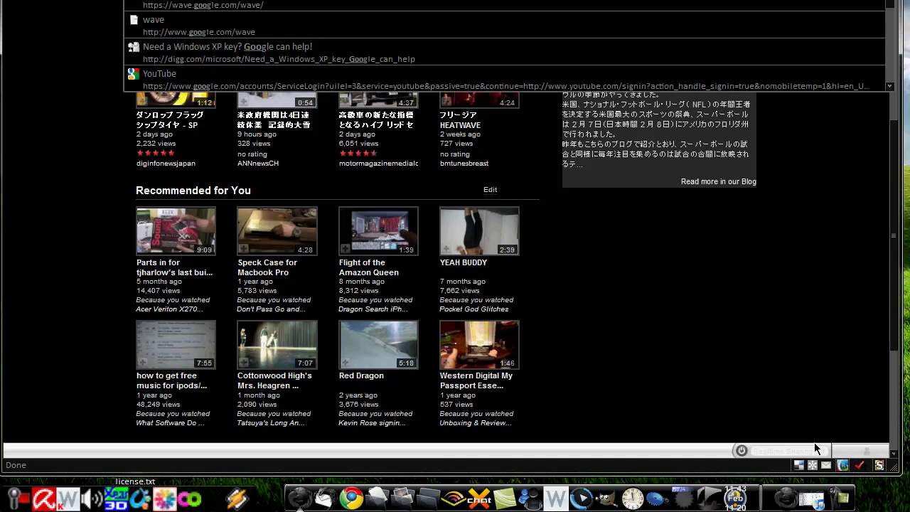
pyautogui.press('Return')
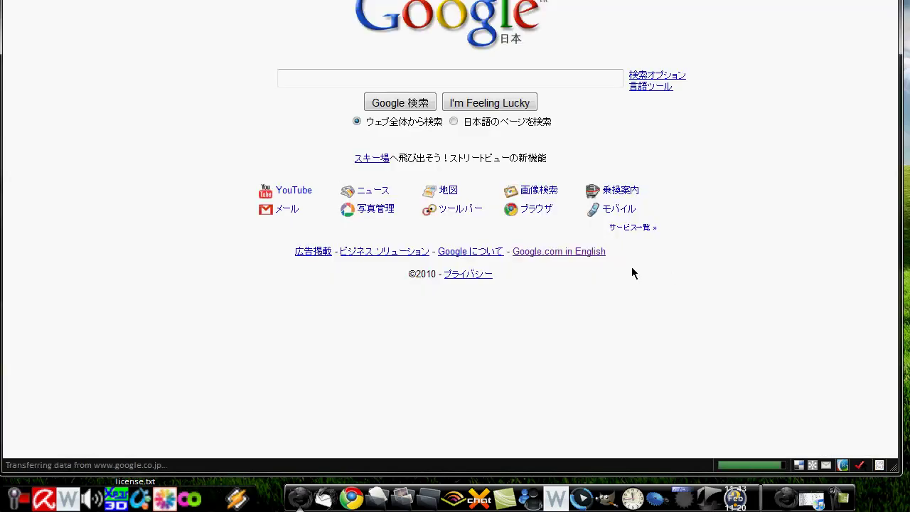
pyautogui.click(599, 250)
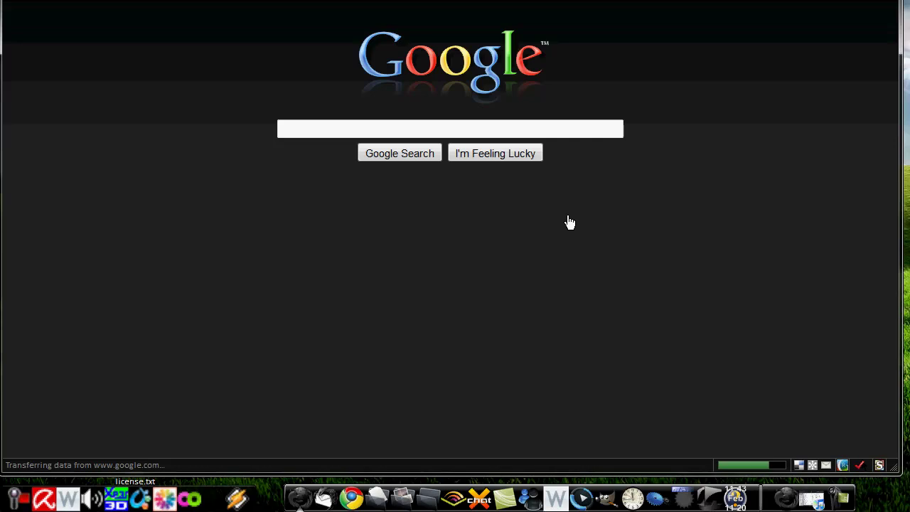